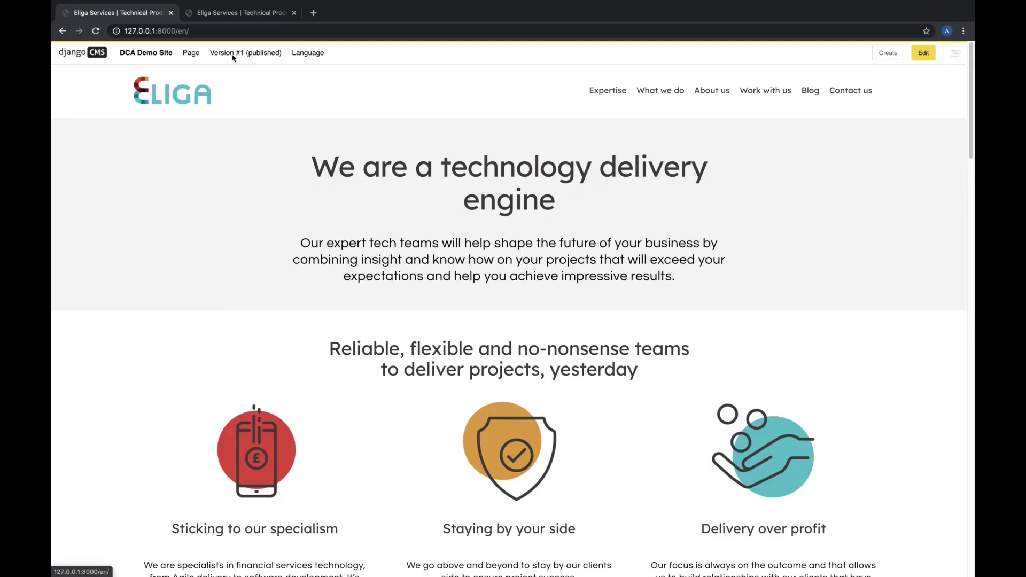
# Check the Home page's version options, then start editing to create draft version 2.
pyautogui.click(262, 60)
pyautogui.click(923, 56)
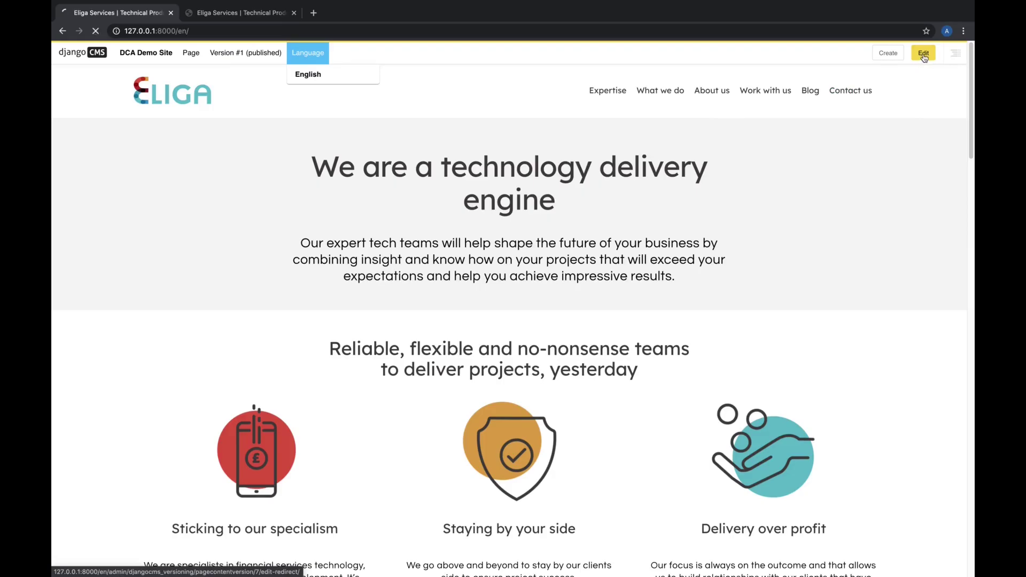
# Replace the Hero Banner body text with 'Changed content.' in the draft and save it.
pyautogui.click(952, 59)
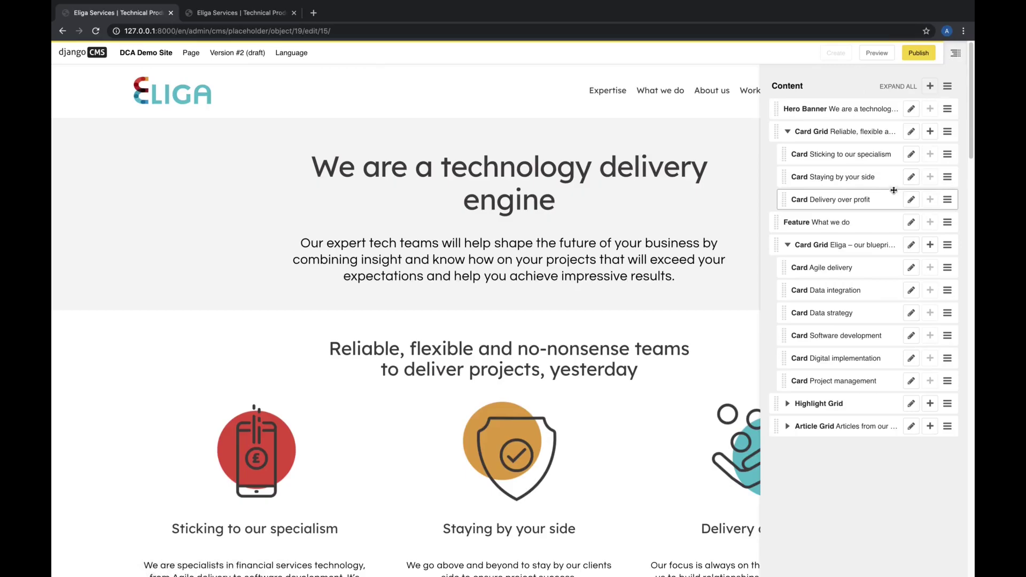
pyautogui.doubleClick(594, 258)
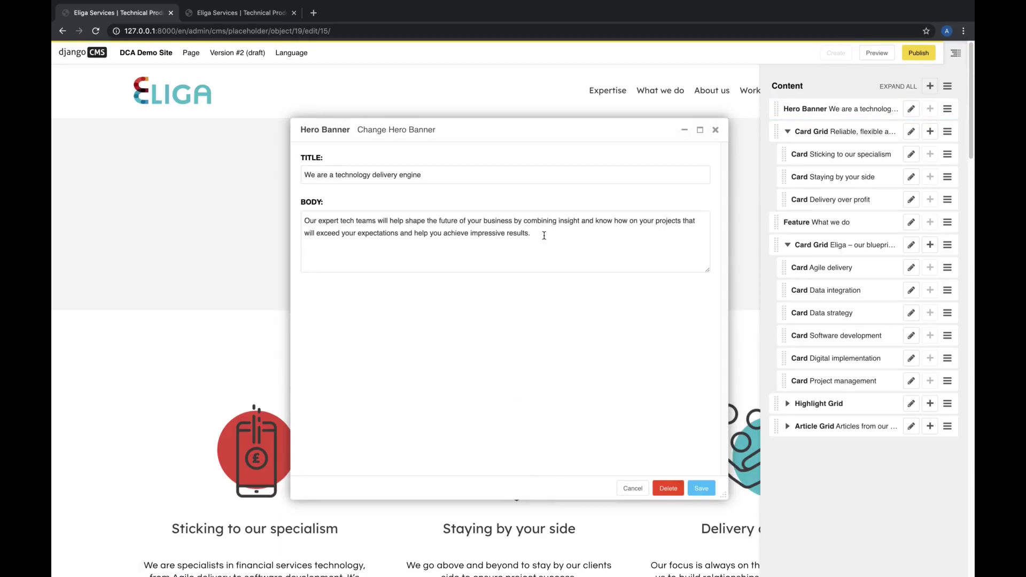
pyautogui.moveTo(545, 236); pyautogui.dragTo(297, 222)
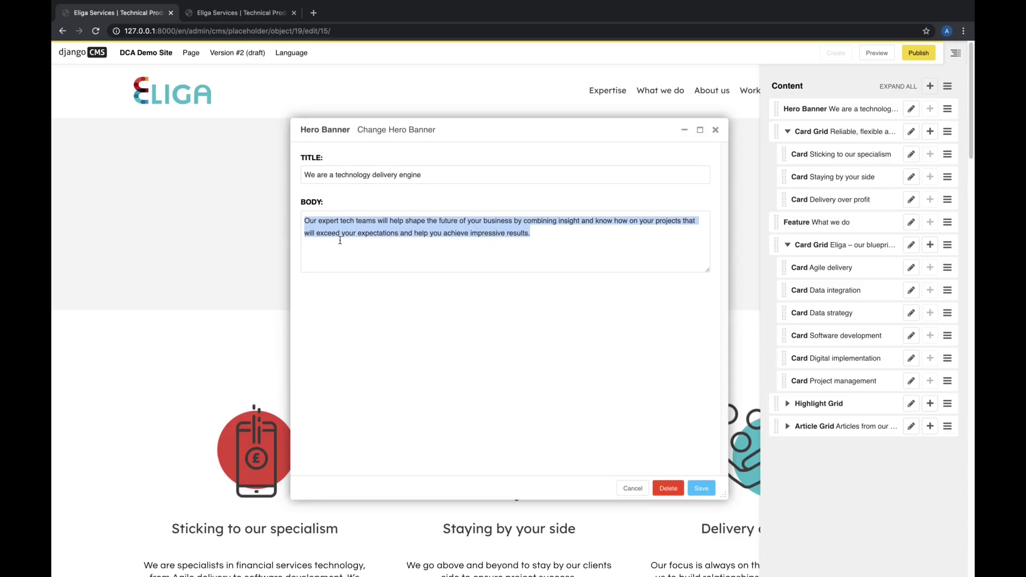
pyautogui.write('Changed content.')
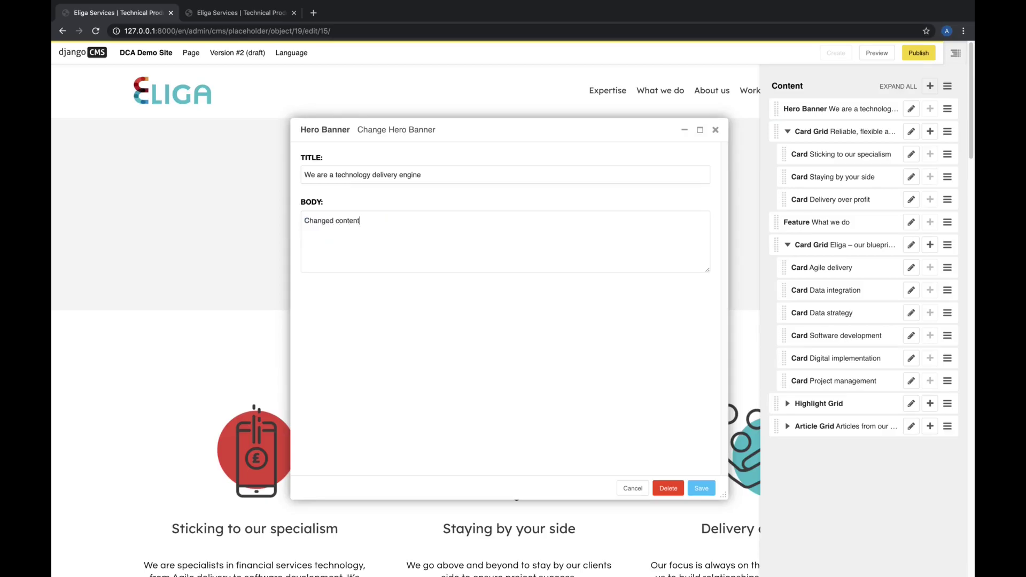
pyautogui.click(701, 489)
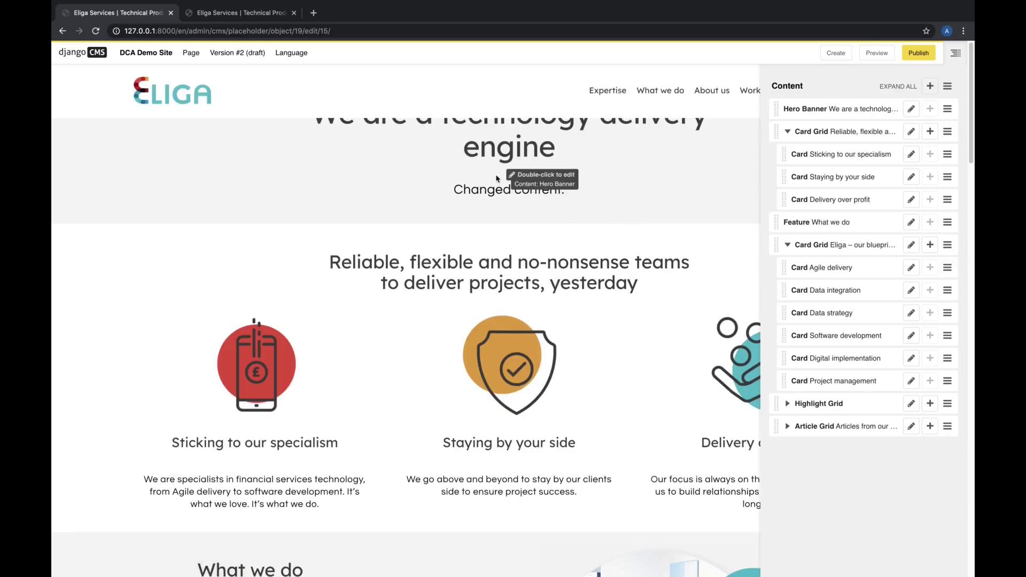
# Reload the live tab to confirm the original hero text, then close the draft's structure board.
pyautogui.click(249, 17)
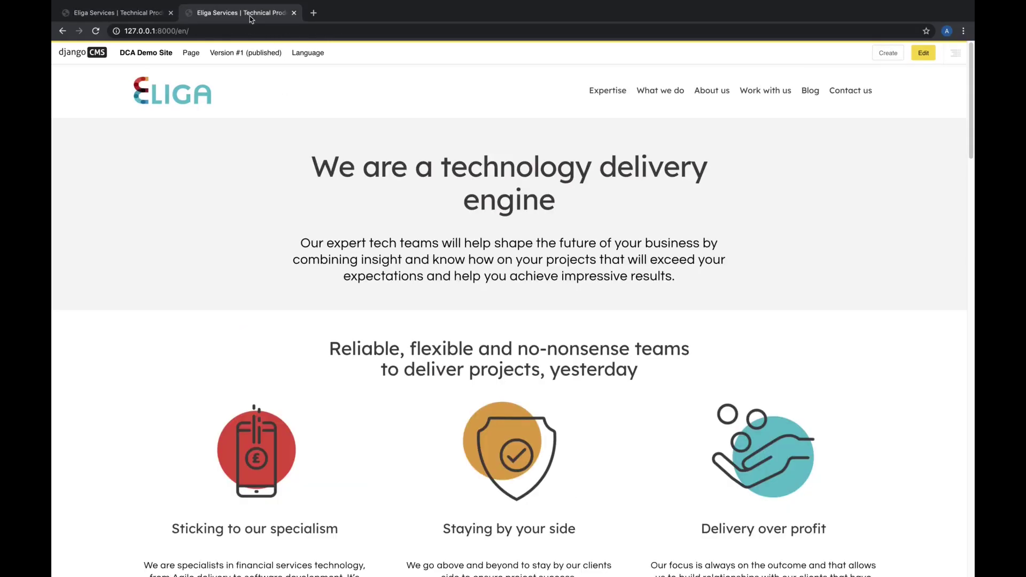
pyautogui.click(96, 31)
pyautogui.click(135, 16)
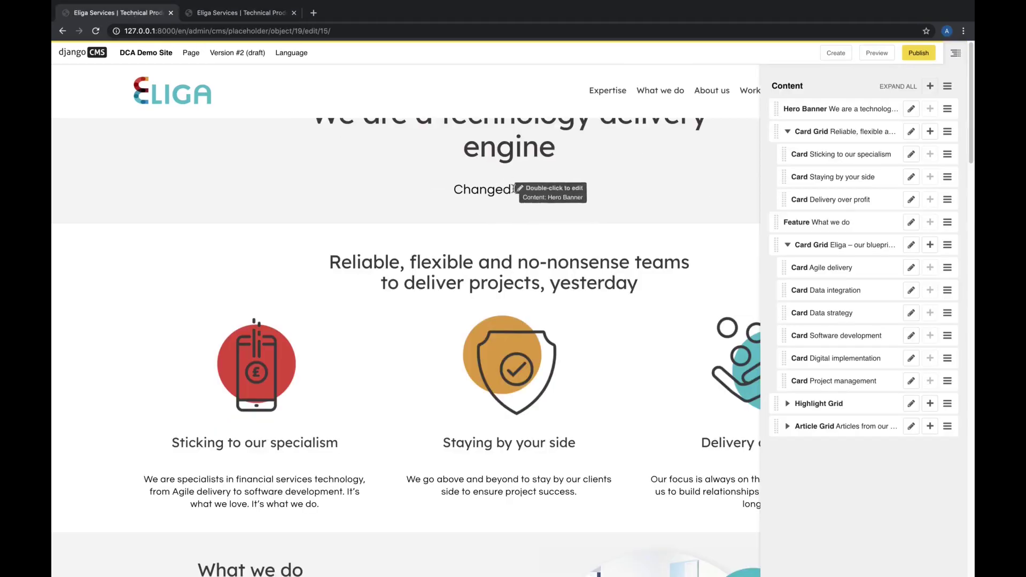
pyautogui.click(955, 53)
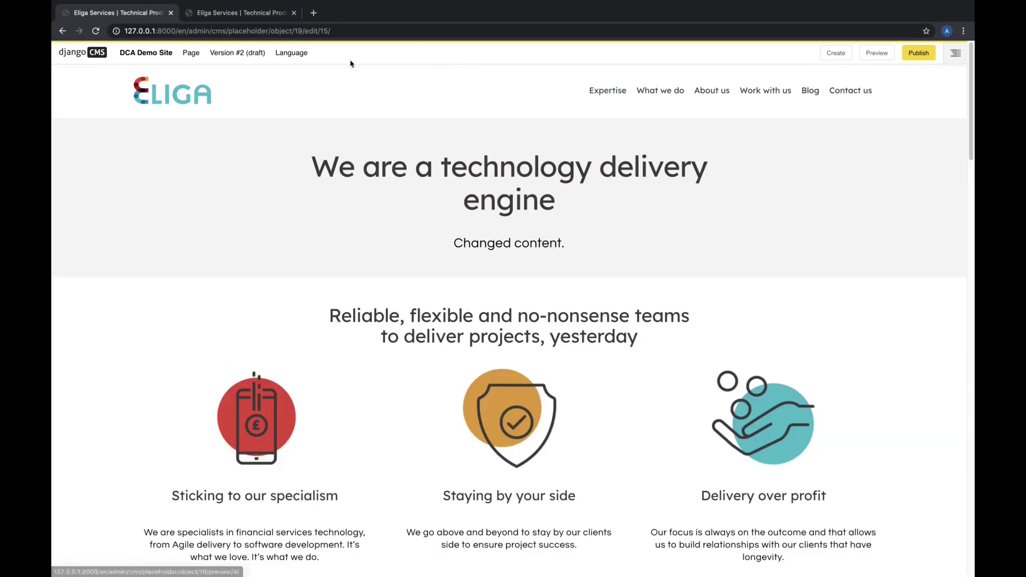
# Publish draft version 2 of Home from its versions list.
pyautogui.click(243, 55)
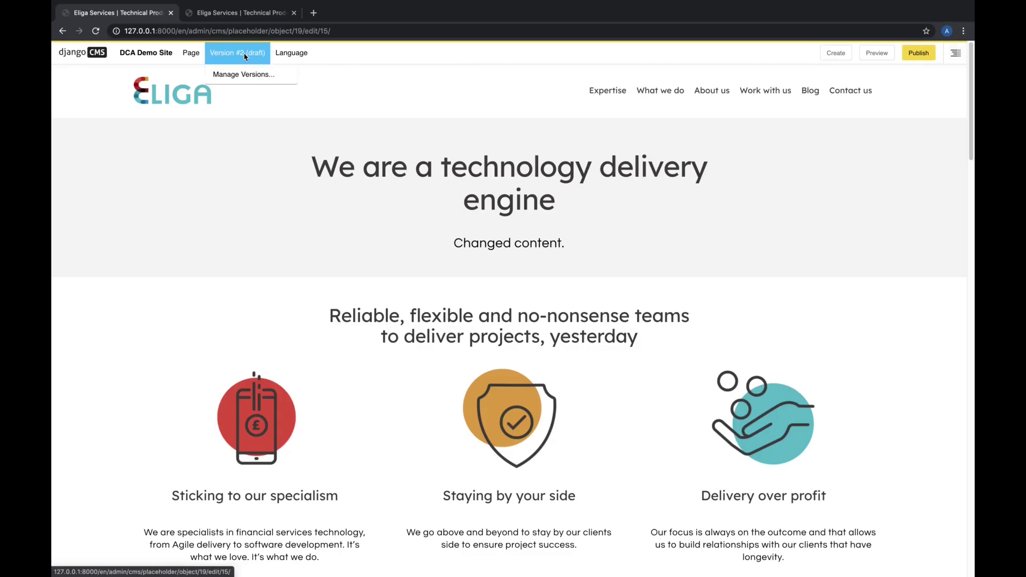
pyautogui.click(264, 78)
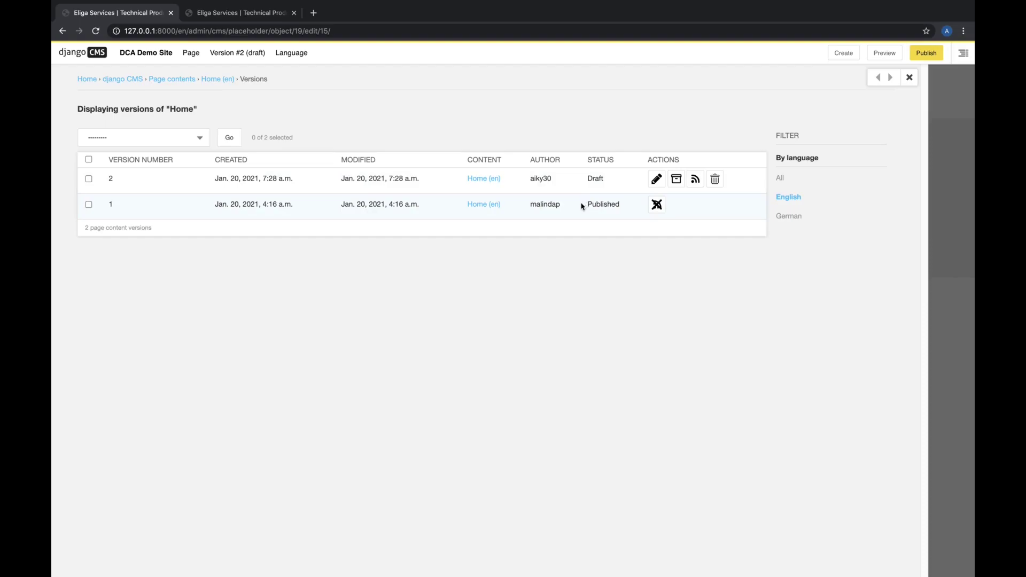
pyautogui.click(657, 180)
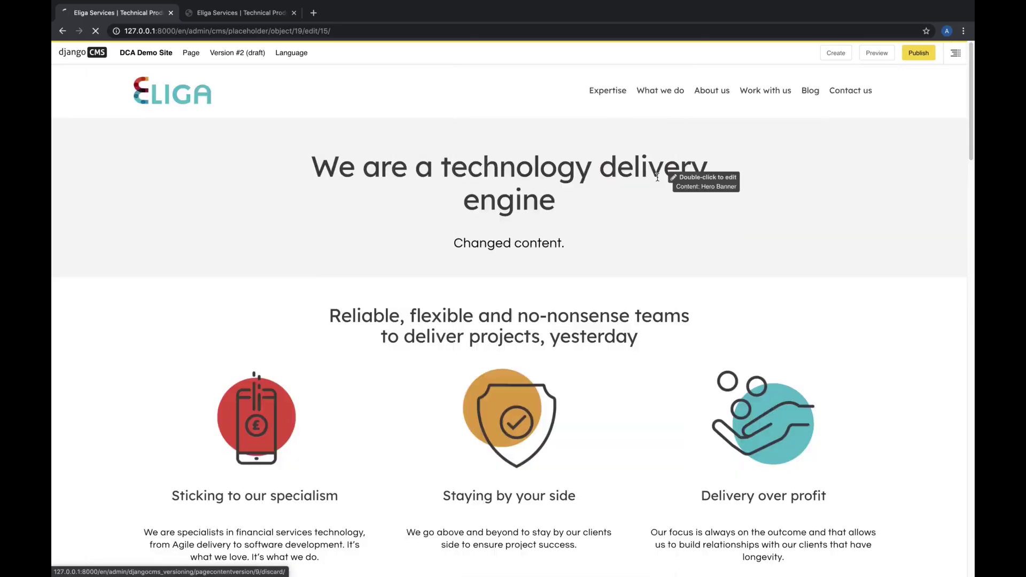
pyautogui.click(919, 56)
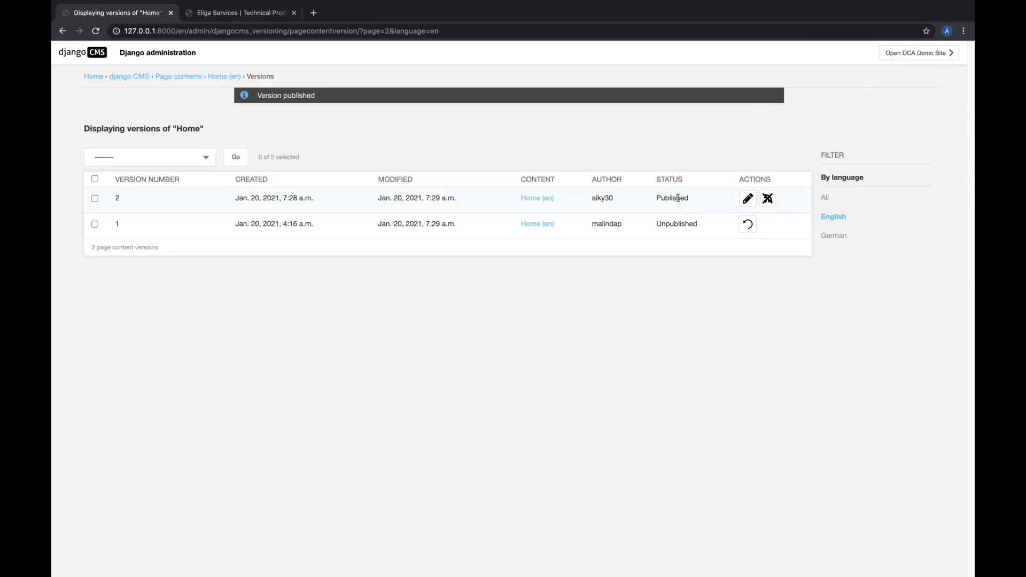
# Reload the live tab to confirm the hero now reads 'Changed content.'.
pyautogui.click(249, 16)
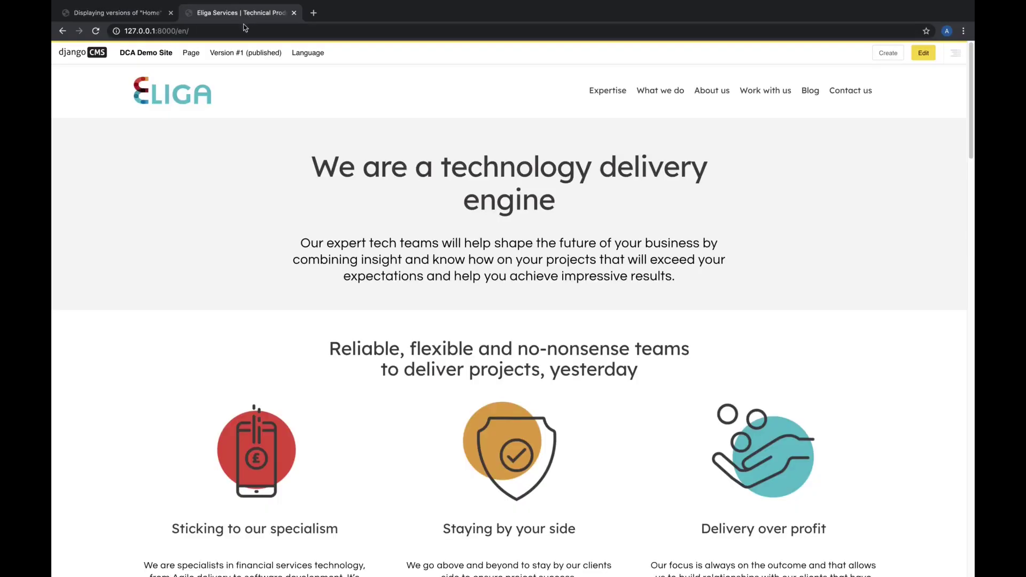
pyautogui.click(91, 31)
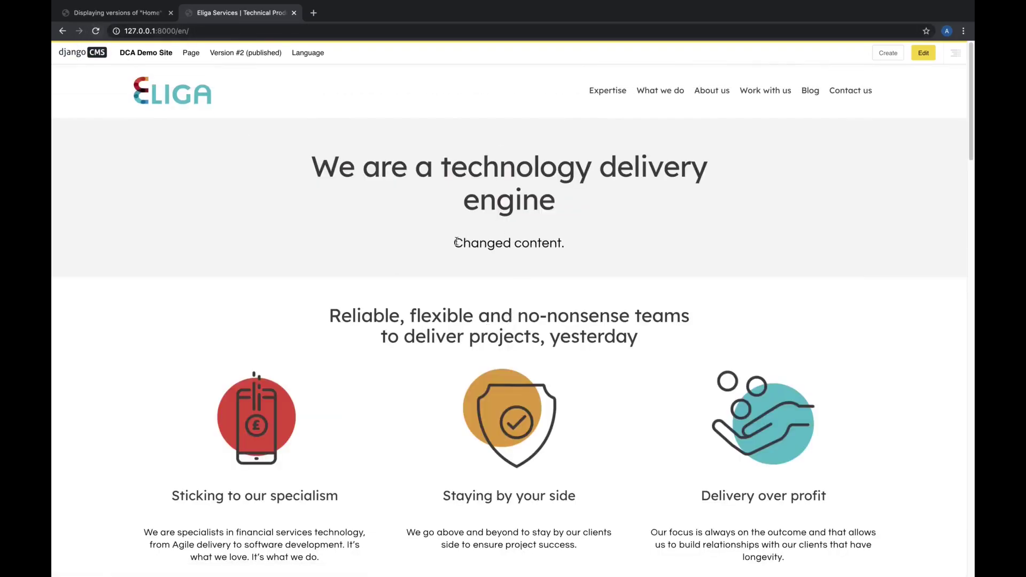
pyautogui.moveTo(456, 243); pyautogui.dragTo(580, 245)
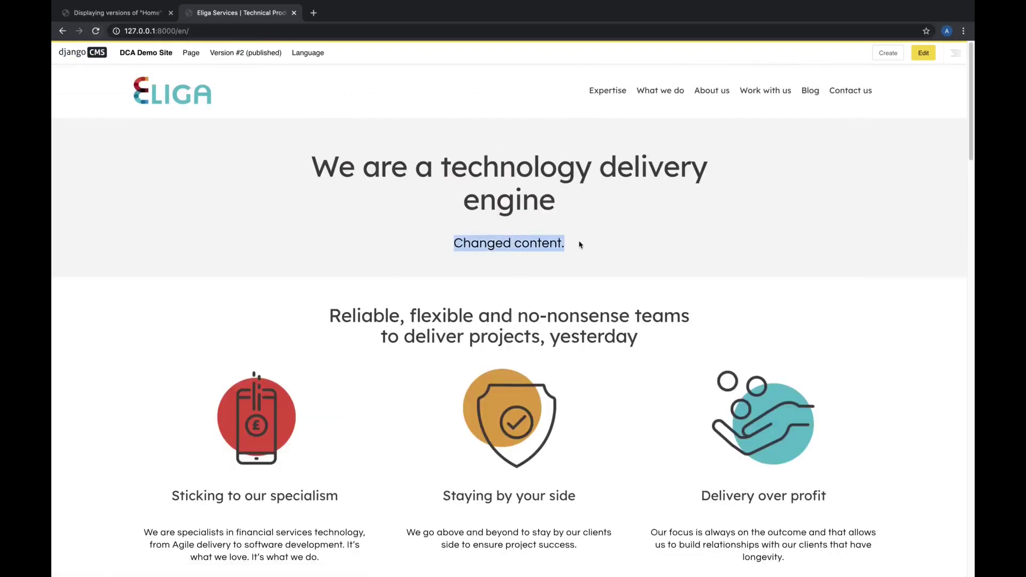
pyautogui.click(125, 18)
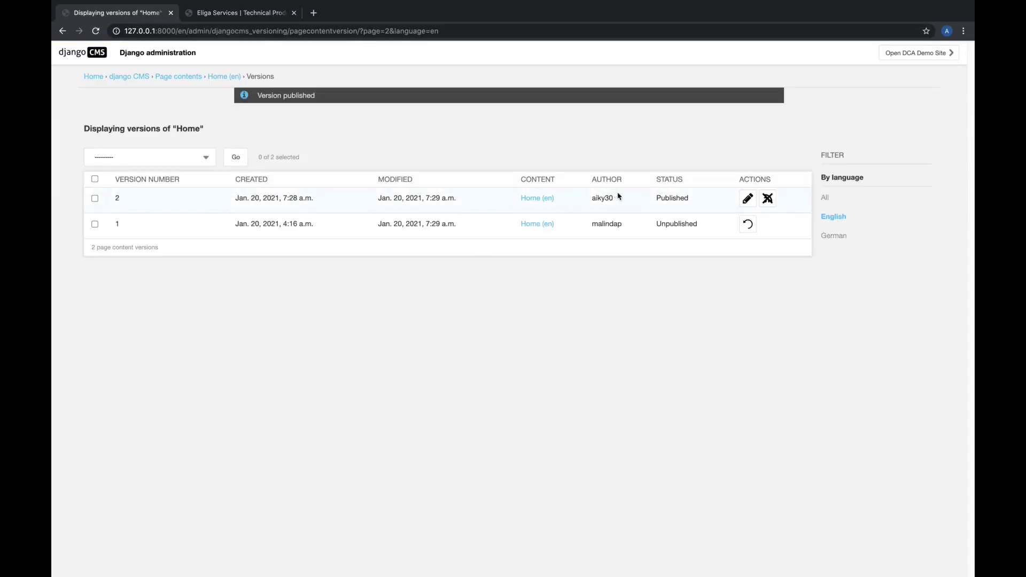
# Create draft version 3 from published version 2 and open Home's versions list.
pyautogui.doubleClick(679, 226)
pyautogui.doubleClick(670, 197)
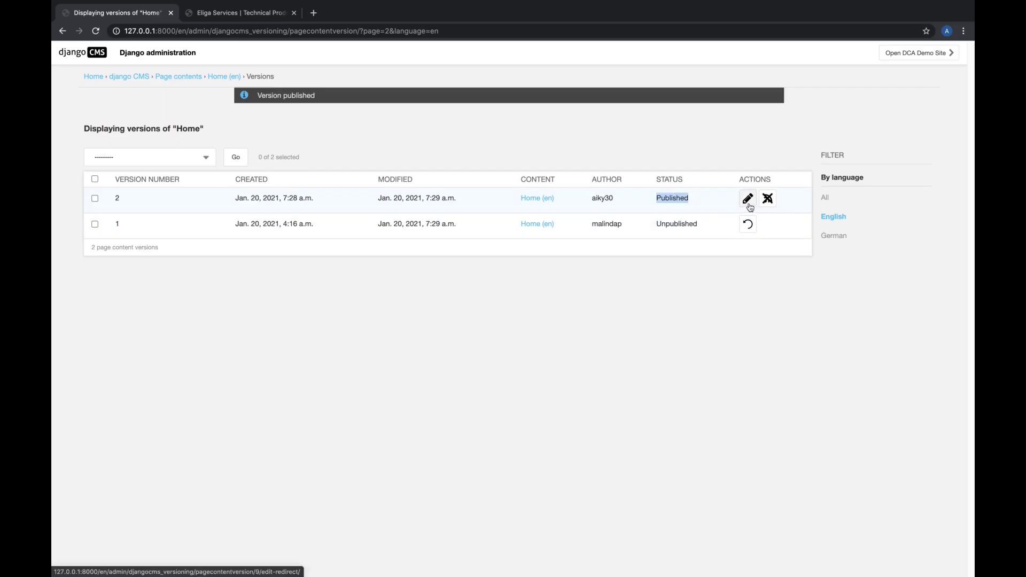
pyautogui.click(717, 197)
pyautogui.click(748, 199)
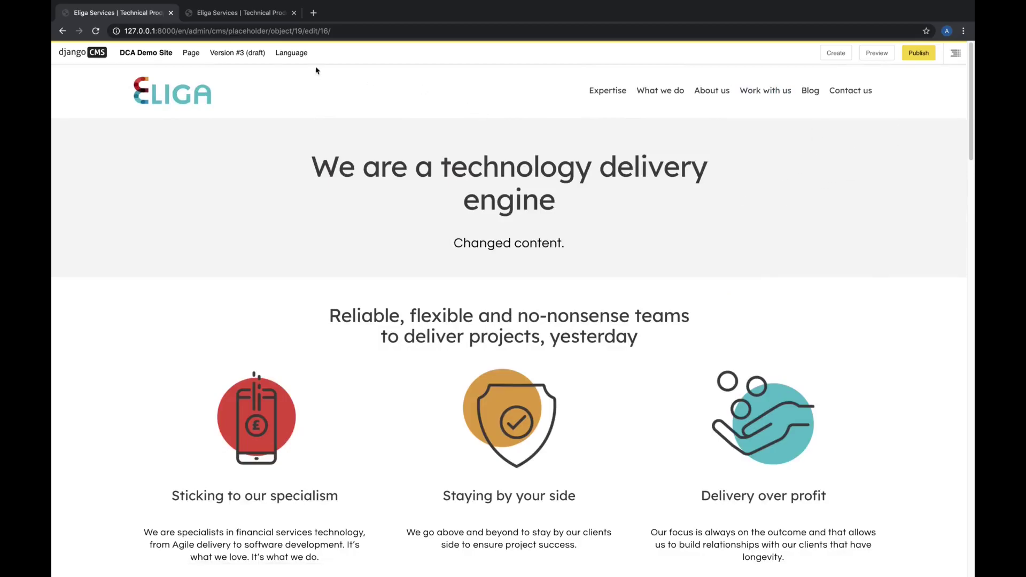
pyautogui.click(250, 55)
pyautogui.click(260, 76)
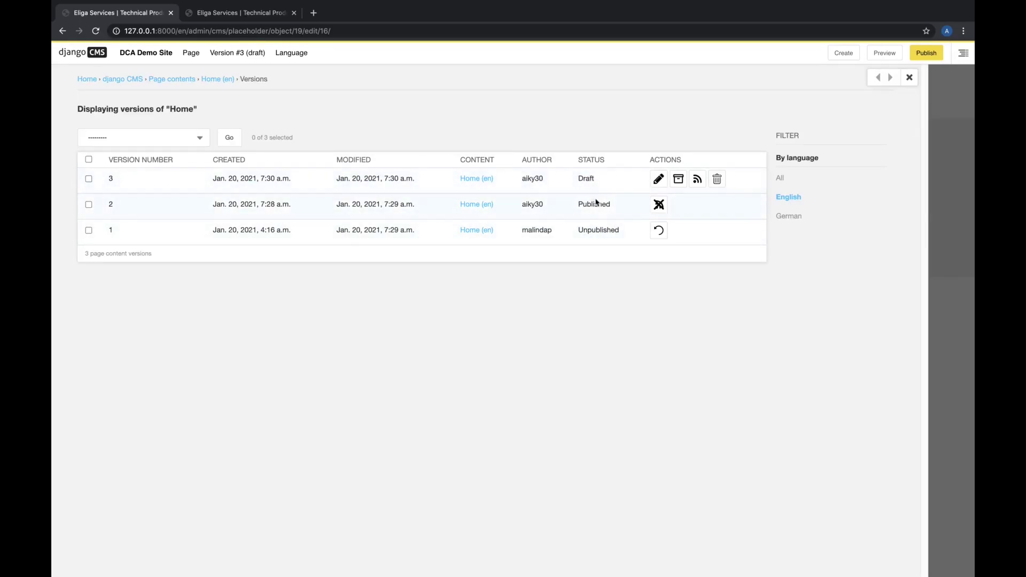
# Review the Draft, Published and Unpublished statuses of versions 3, 2 and 1.
pyautogui.doubleClick(601, 230)
pyautogui.doubleClick(597, 205)
pyautogui.doubleClick(587, 179)
pyautogui.click(610, 180)
# Select versions 1 and 3 with the Compare versions action chosen.
pyautogui.click(89, 205)
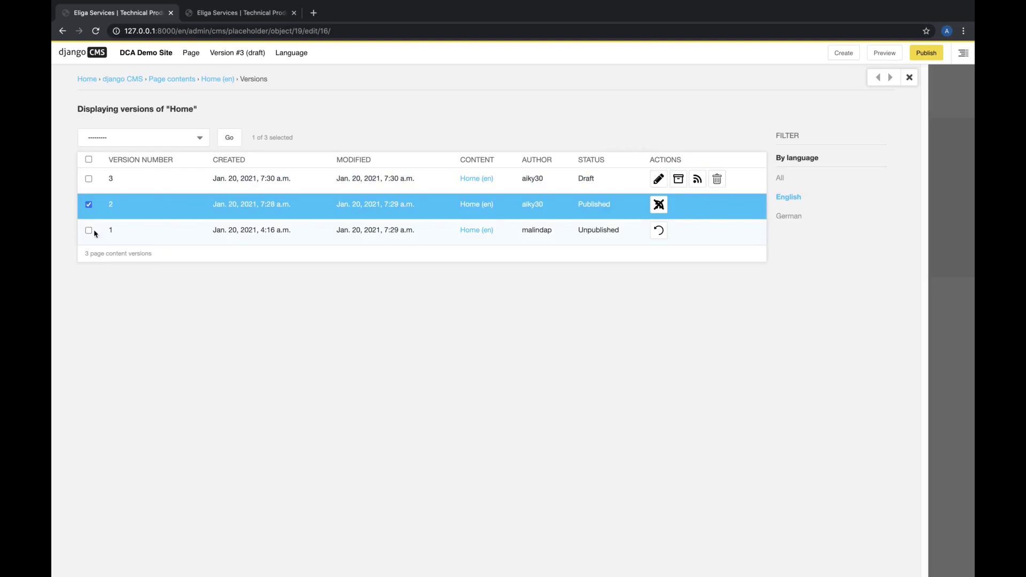
pyautogui.click(89, 230)
pyautogui.click(137, 141)
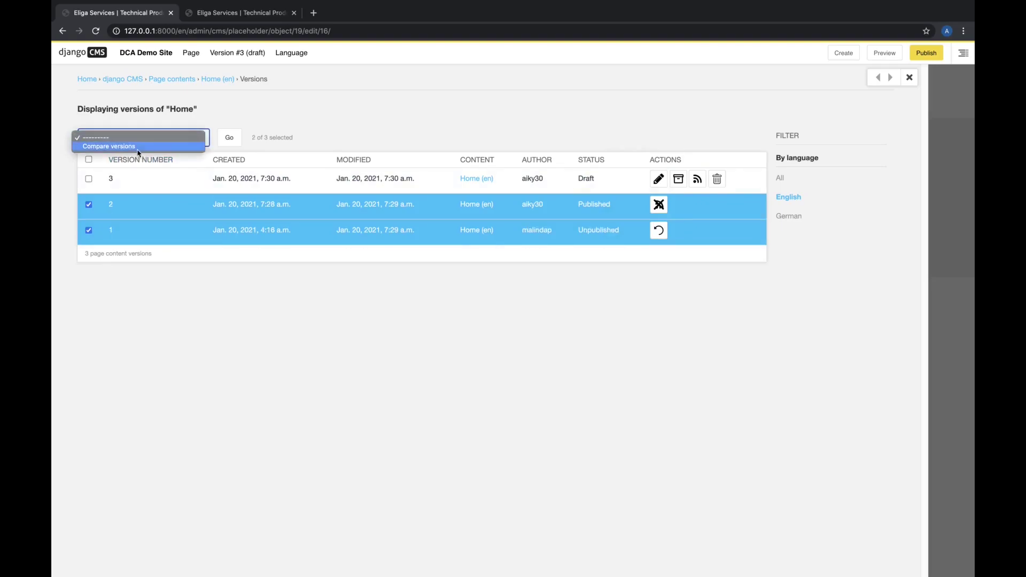
pyautogui.click(137, 147)
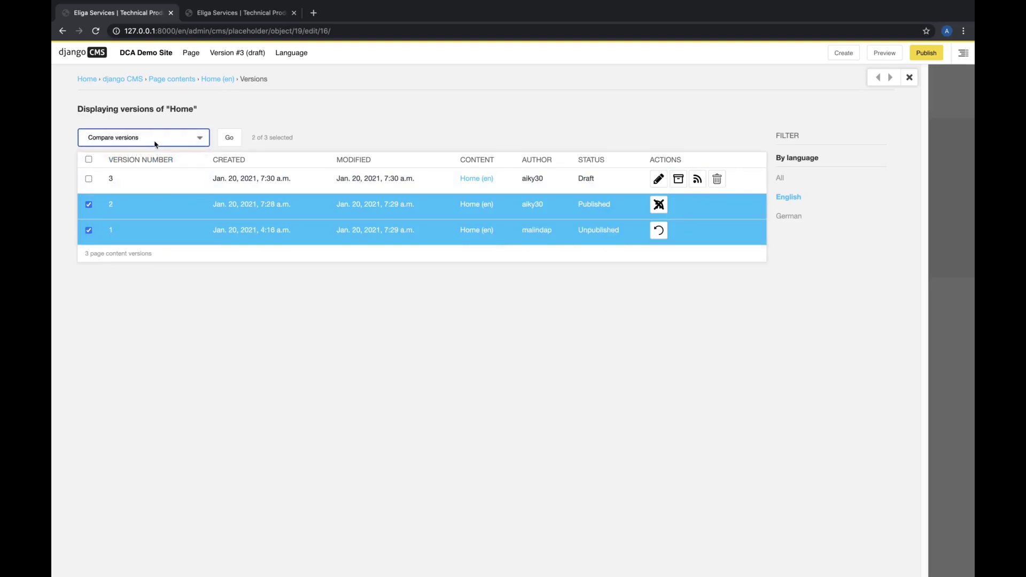
pyautogui.click(89, 205)
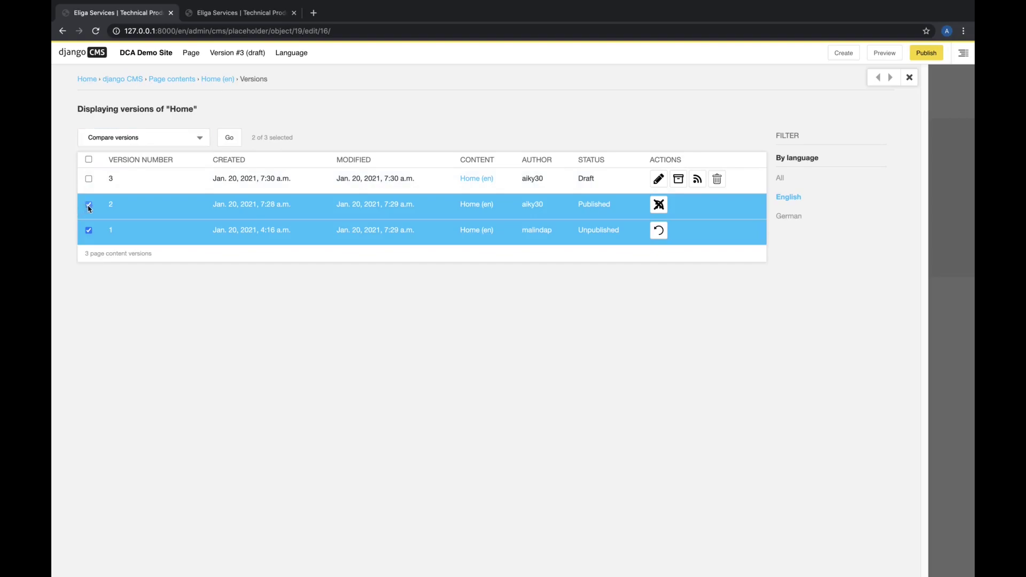
pyautogui.click(89, 179)
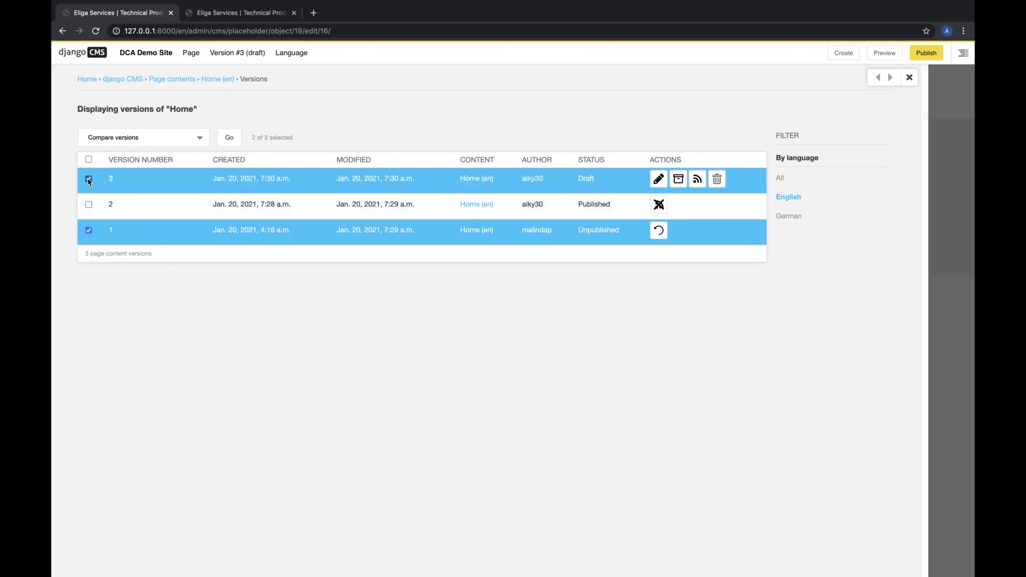
# Run the version 1 vs 3 comparison and switch to the side-by-side Source diff.
pyautogui.click(229, 138)
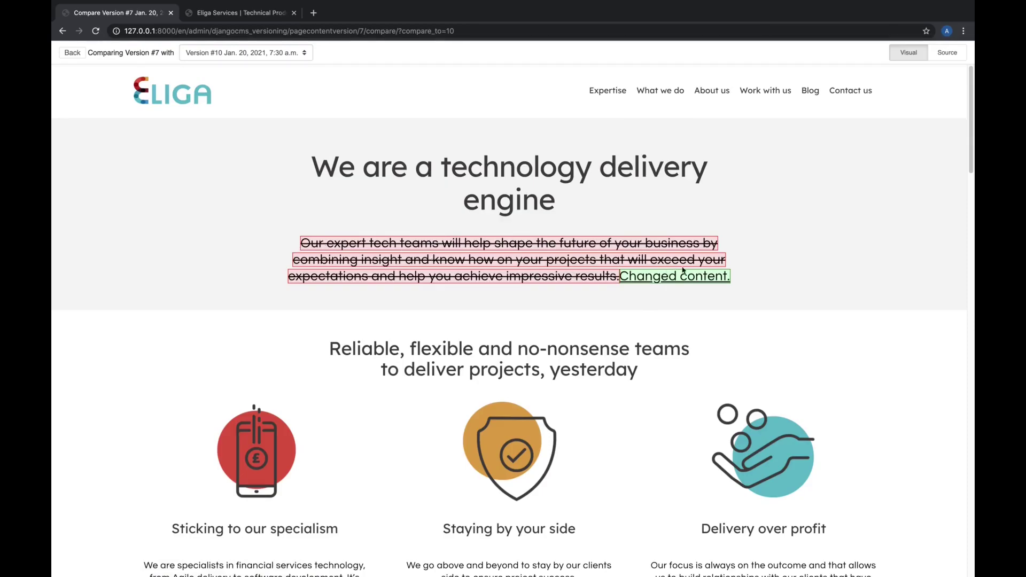
pyautogui.click(954, 57)
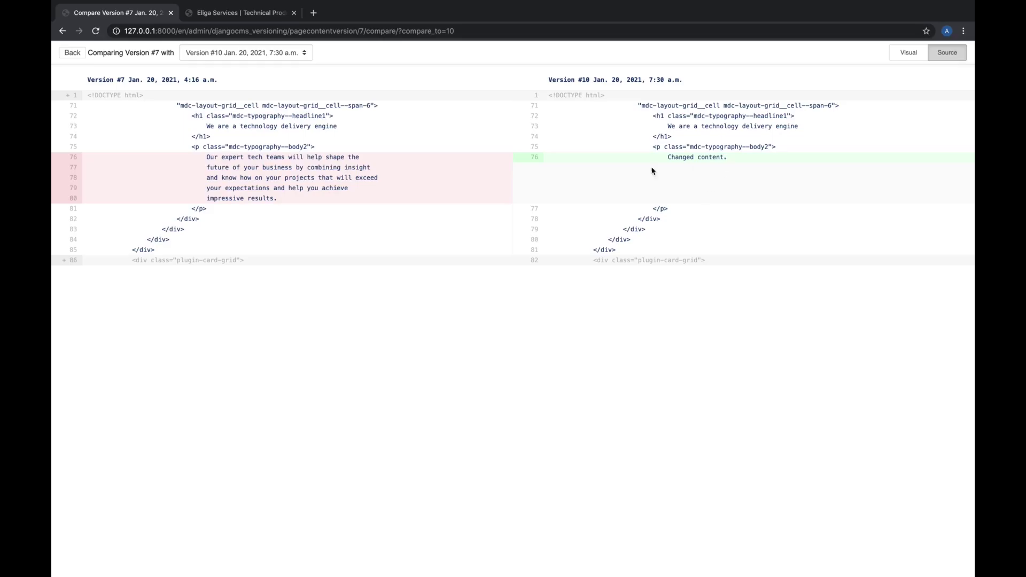
# Edit draft version 3 so the hero body reads 'Different content.' and save it.
pyautogui.click(905, 55)
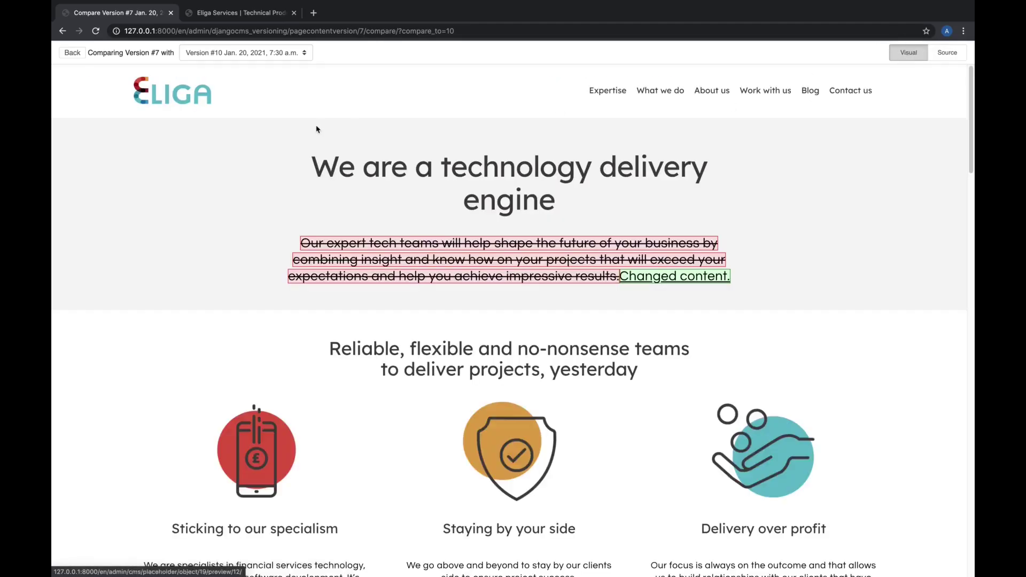
pyautogui.click(69, 52)
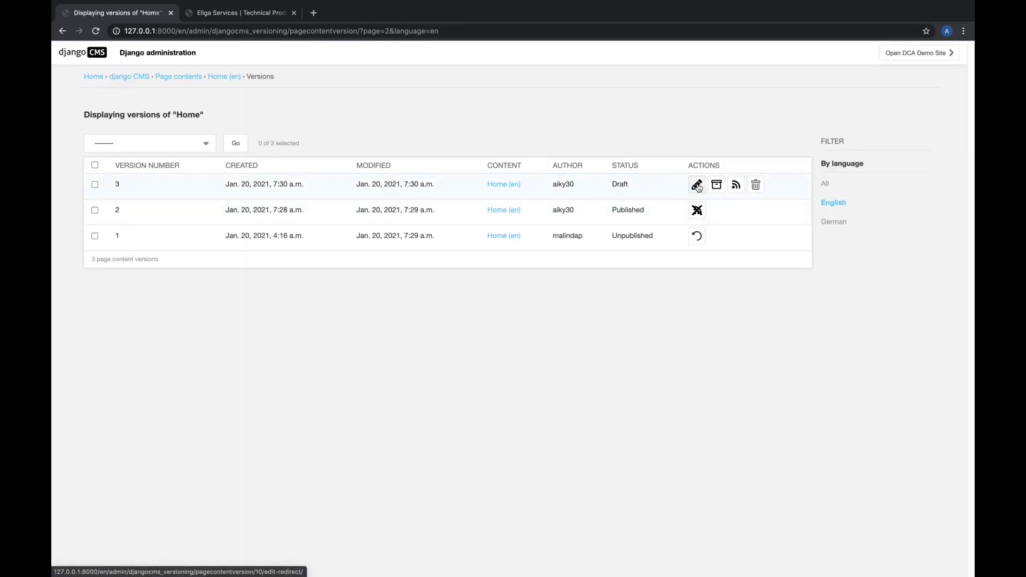
pyautogui.click(697, 186)
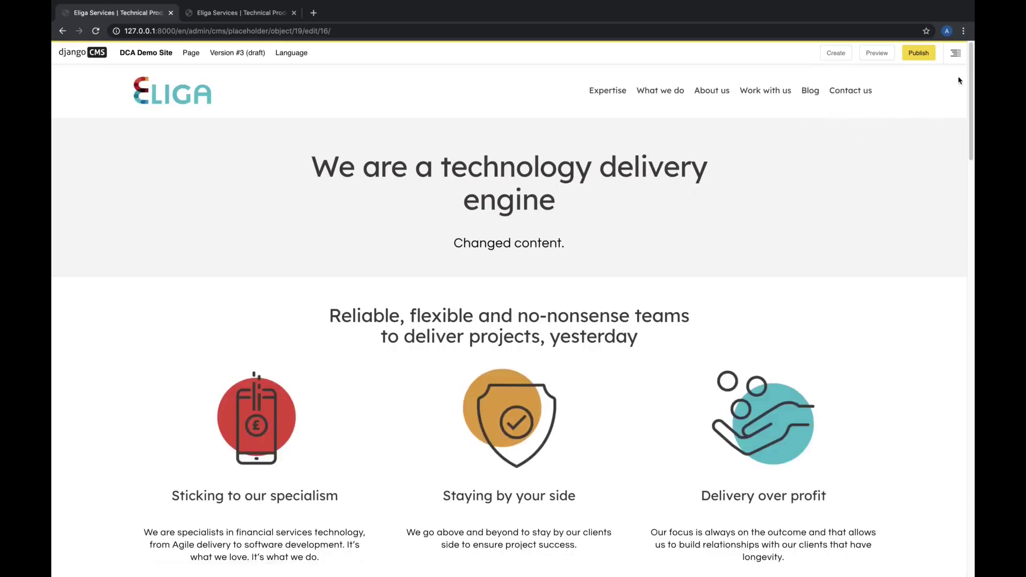
pyautogui.doubleClick(543, 240)
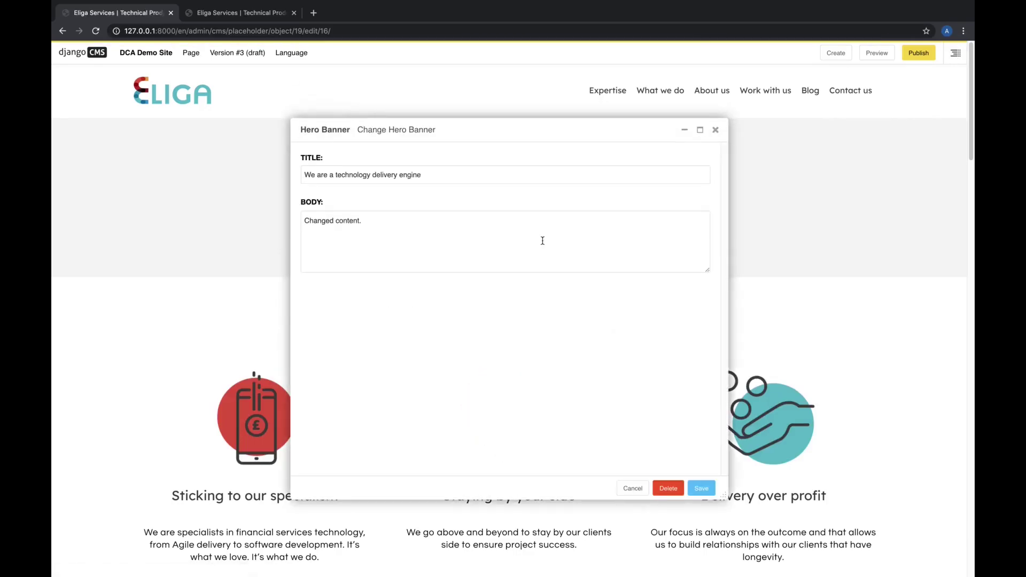
pyautogui.moveTo(371, 225); pyautogui.dragTo(264, 220)
pyautogui.write('Different')
pyautogui.click(709, 495)
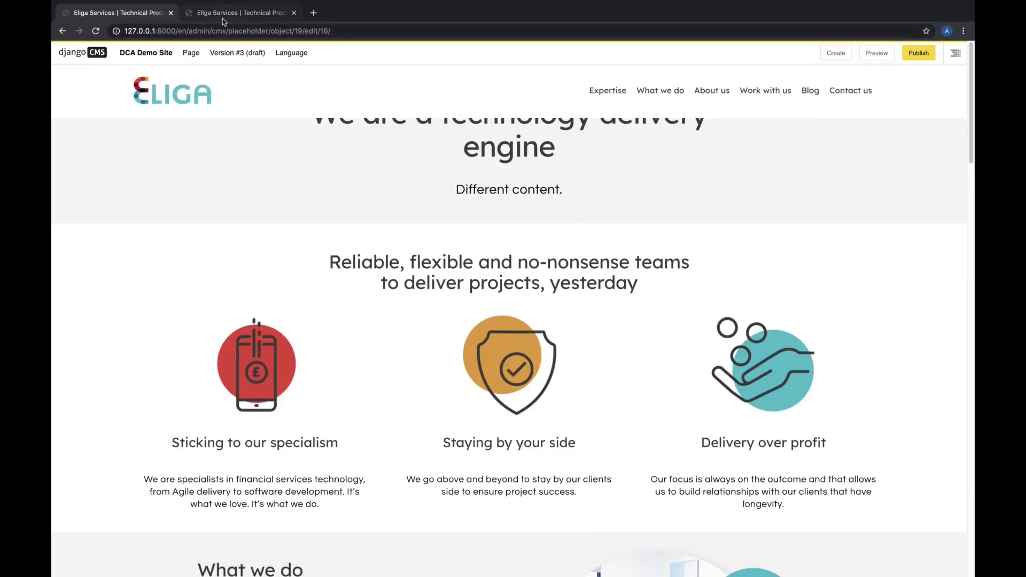
pyautogui.click(239, 53)
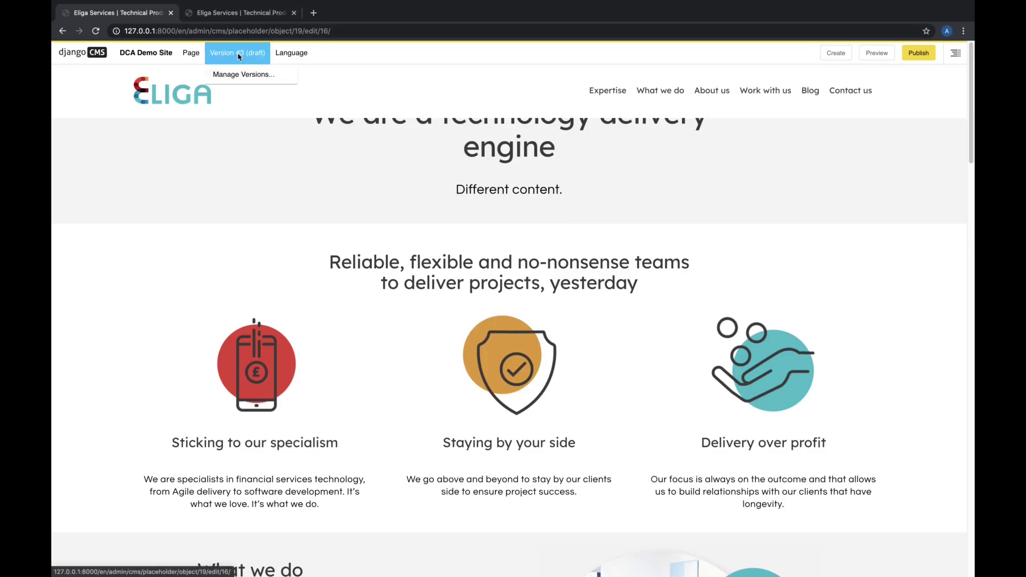
# Compare draft version 3 against published version 2.
pyautogui.click(238, 73)
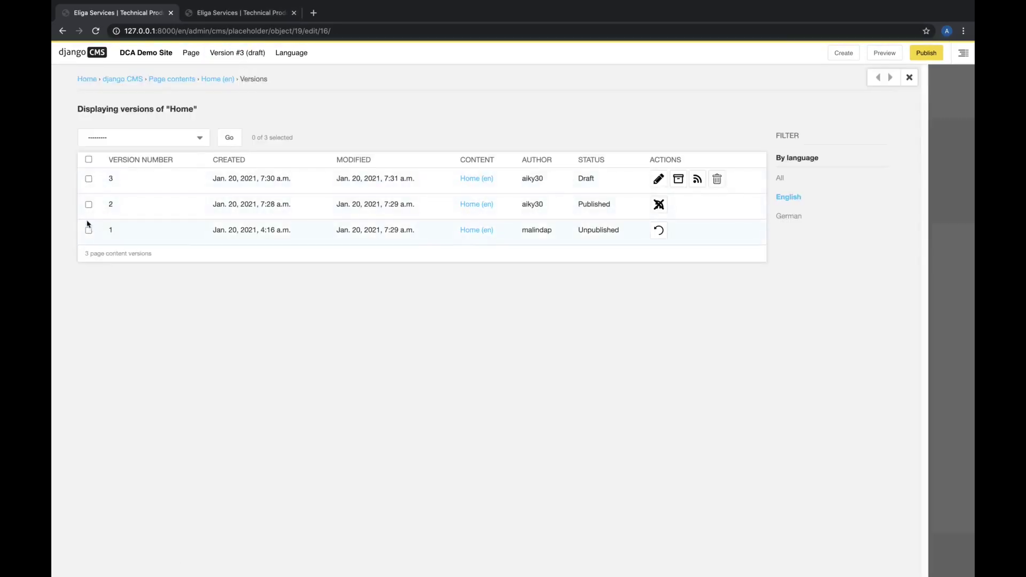
pyautogui.click(88, 204)
pyautogui.click(89, 179)
pyautogui.click(130, 140)
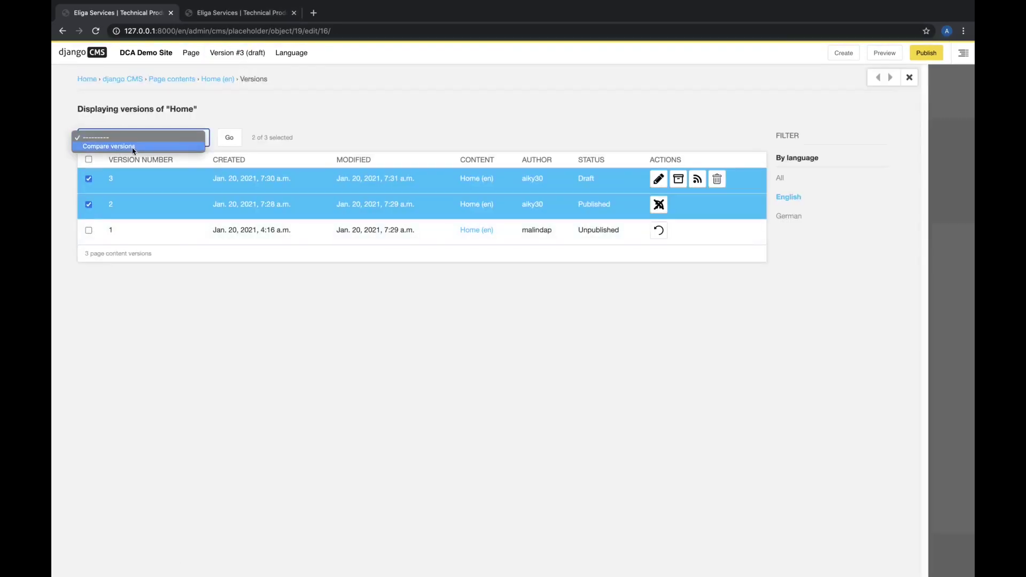
pyautogui.click(229, 138)
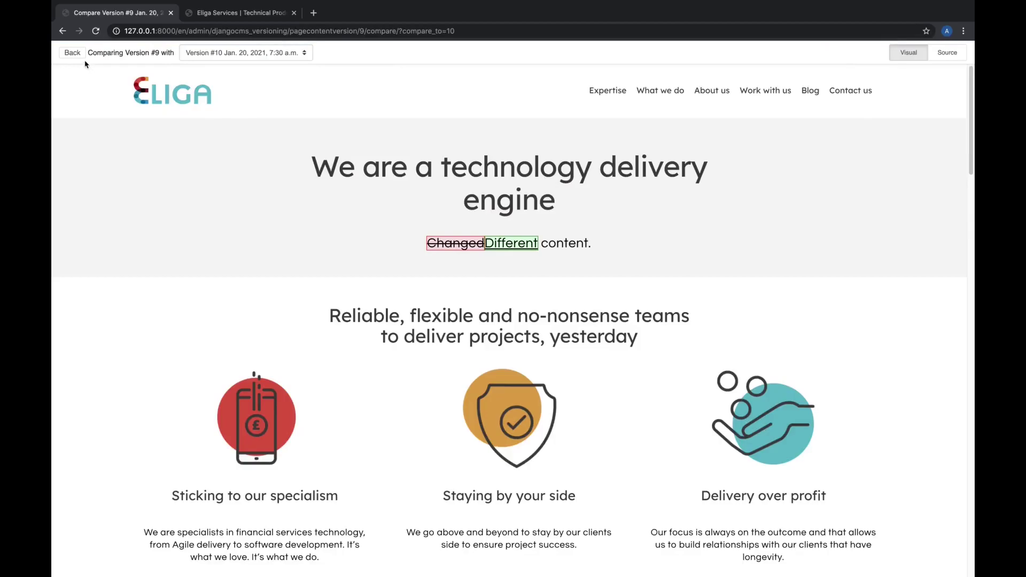
pyautogui.click(73, 53)
# Compare versions 3 and 1, then return to Home's versions list.
pyautogui.click(95, 184)
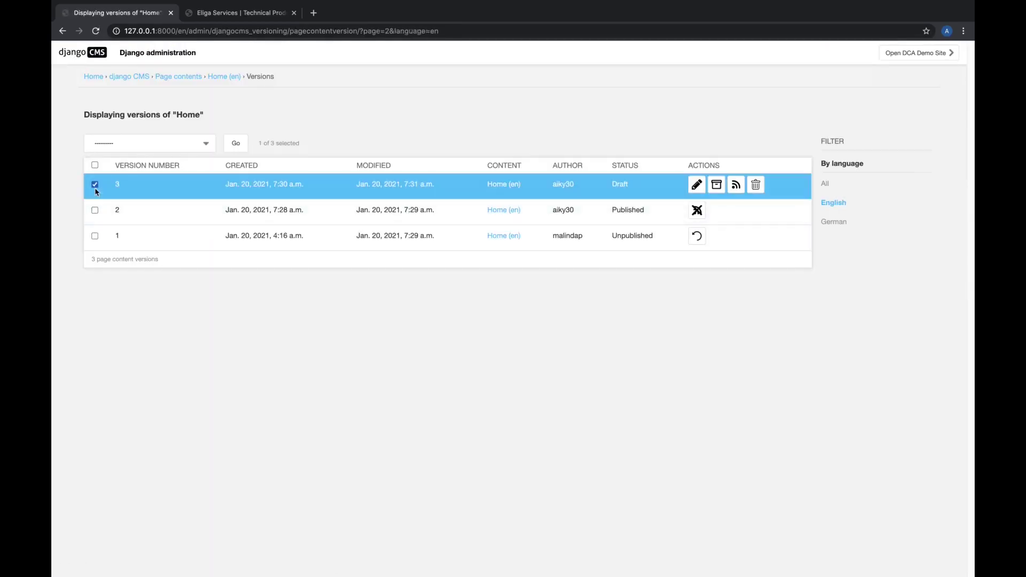
pyautogui.click(95, 236)
pyautogui.click(195, 144)
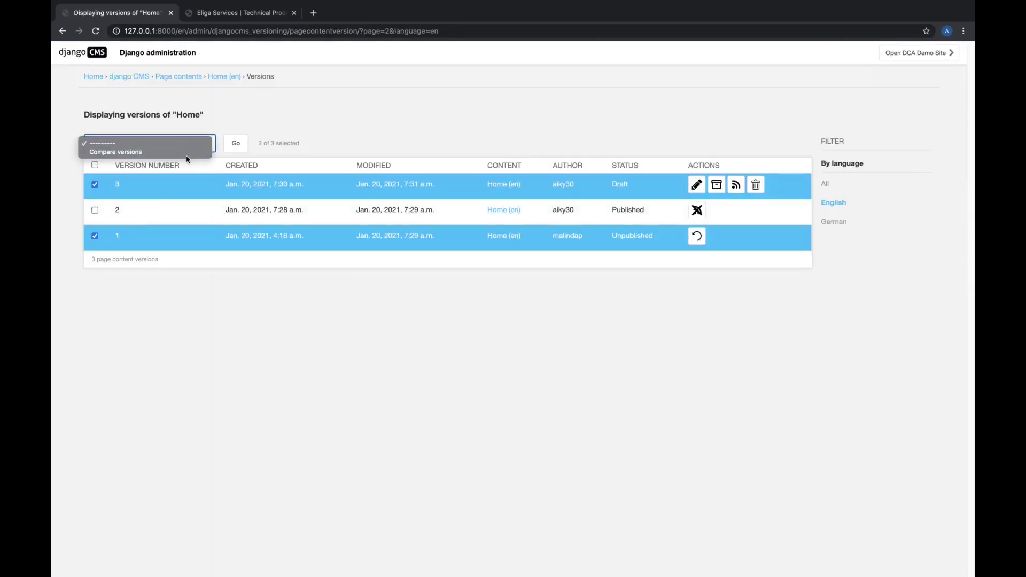
pyautogui.click(188, 156)
pyautogui.click(235, 150)
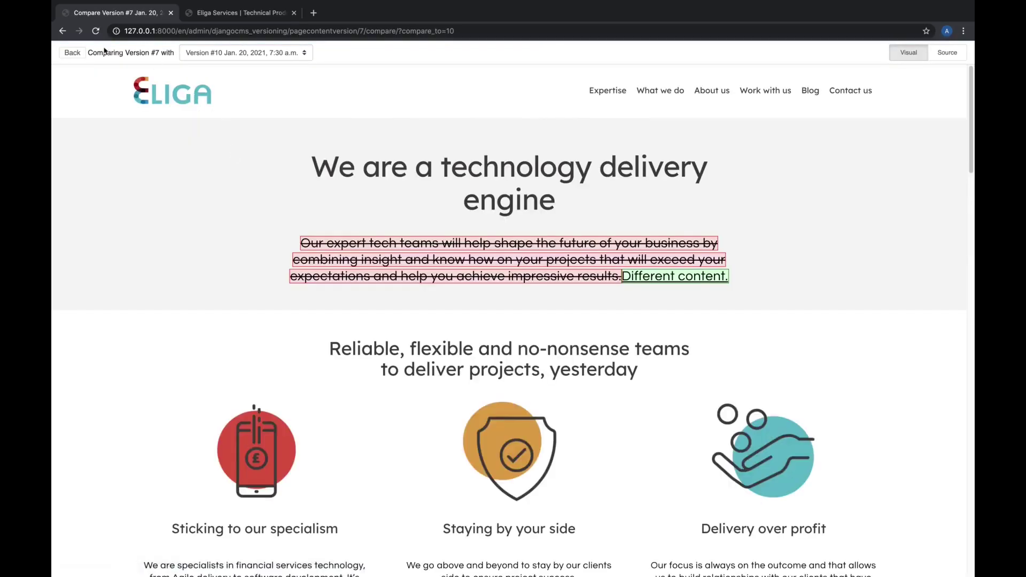
pyautogui.click(67, 53)
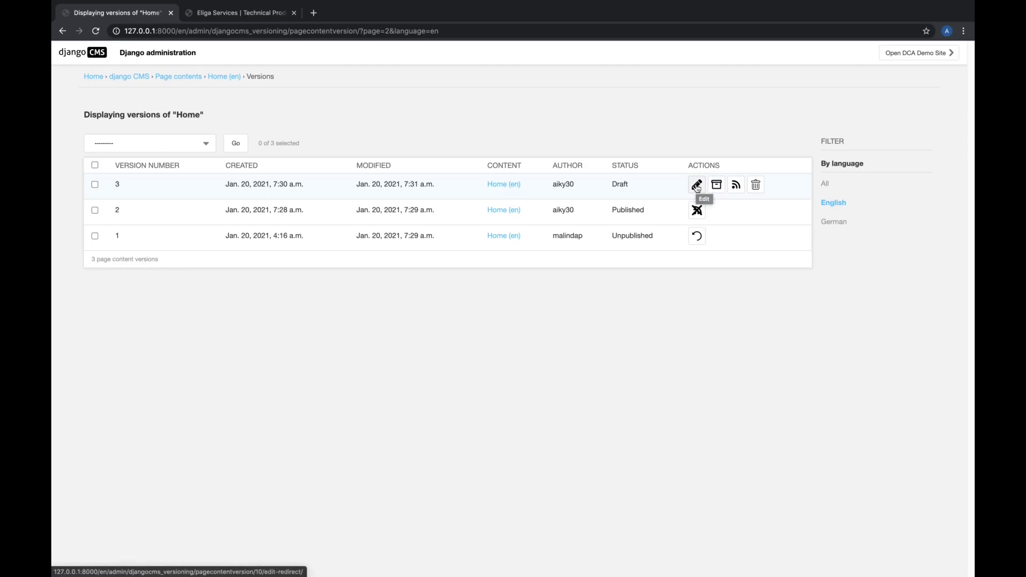
# Revert Home to version 1, bringing up the existing-draft confirmation.
pyautogui.doubleClick(626, 209)
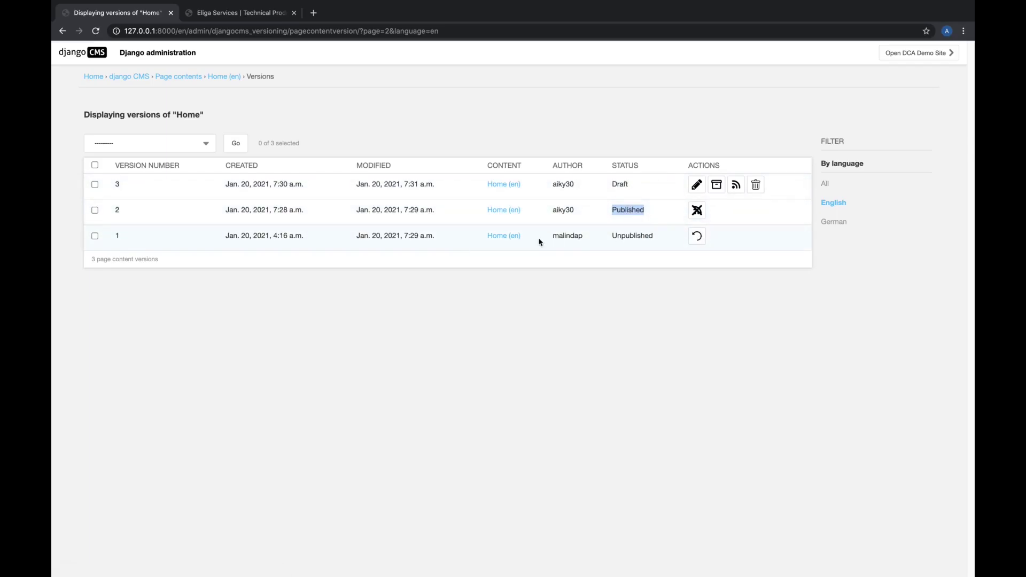
pyautogui.click(699, 238)
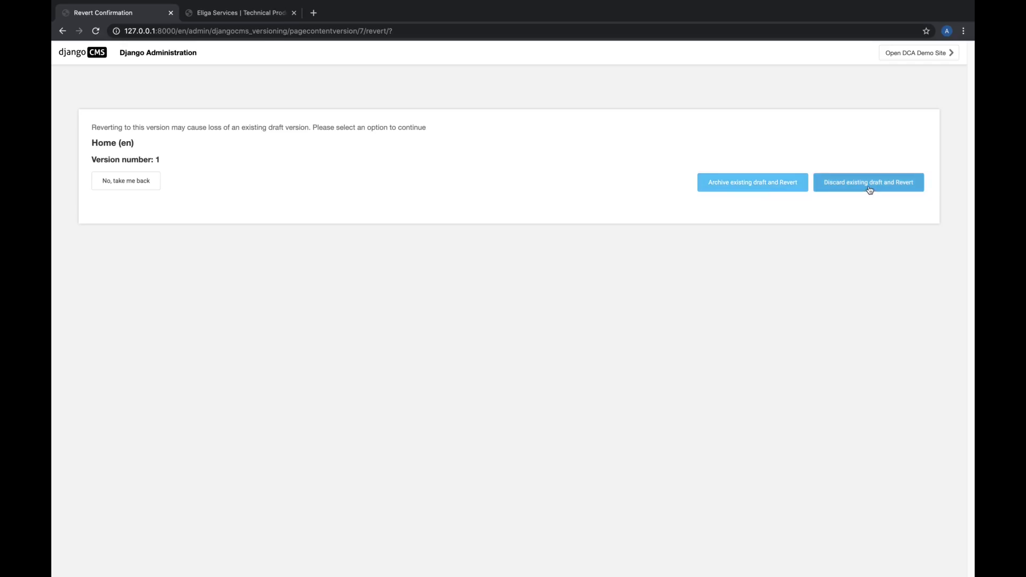
# Archive draft version 3, revert Home to version 1, and compare new draft 4 with version 1.
pyautogui.click(735, 187)
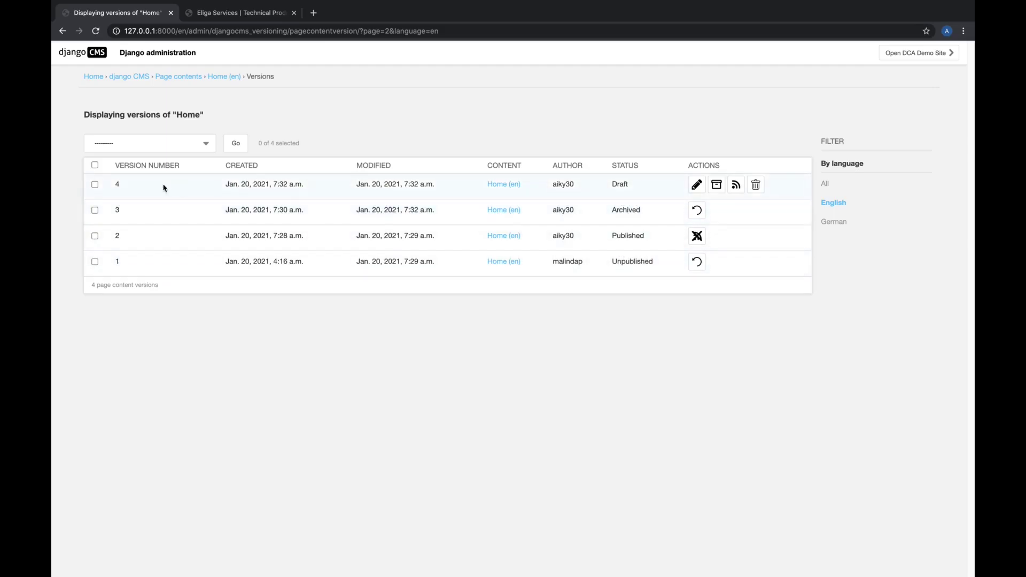
pyautogui.click(94, 185)
pyautogui.click(94, 262)
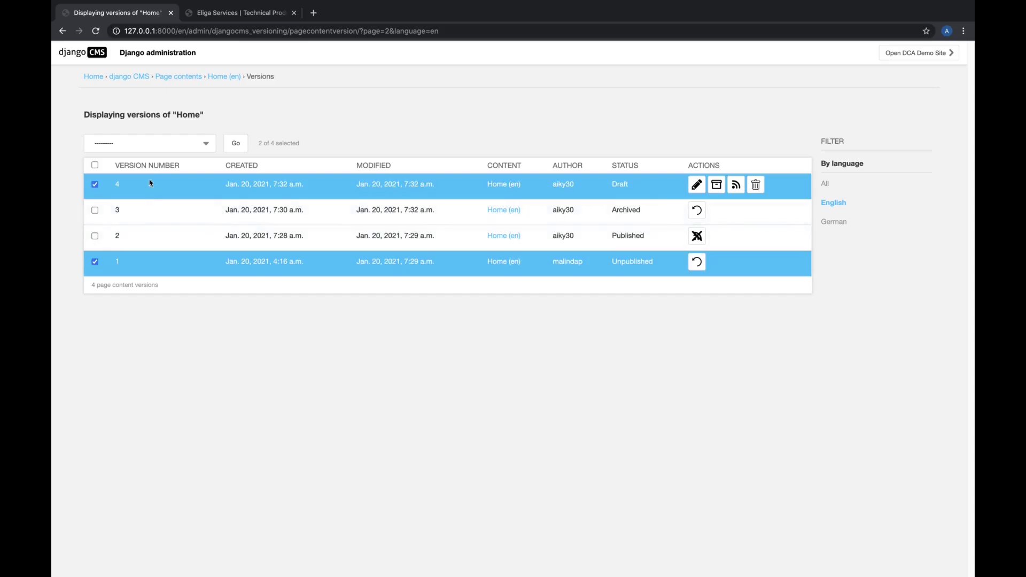
pyautogui.click(145, 143)
pyautogui.click(144, 154)
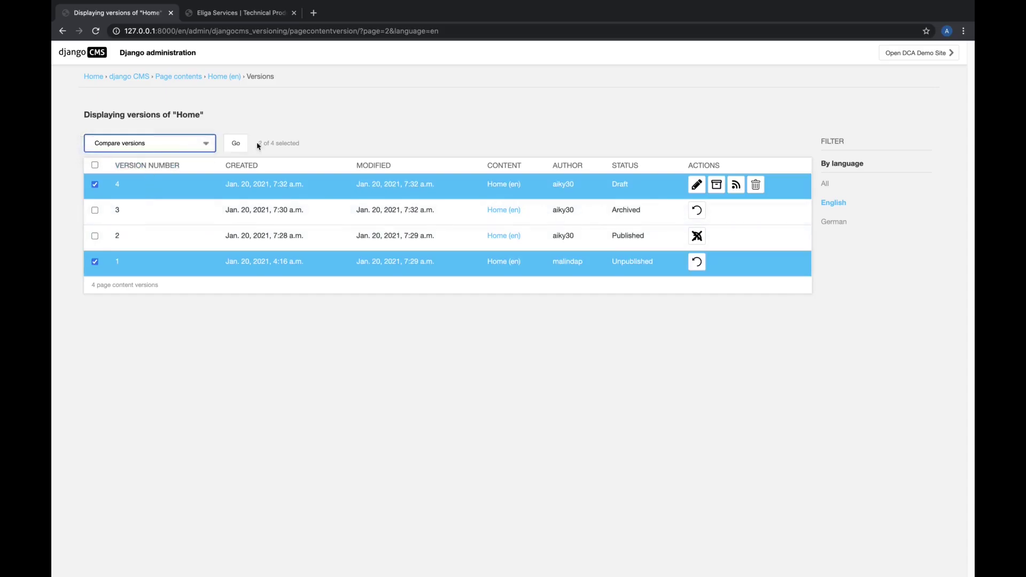
pyautogui.click(237, 149)
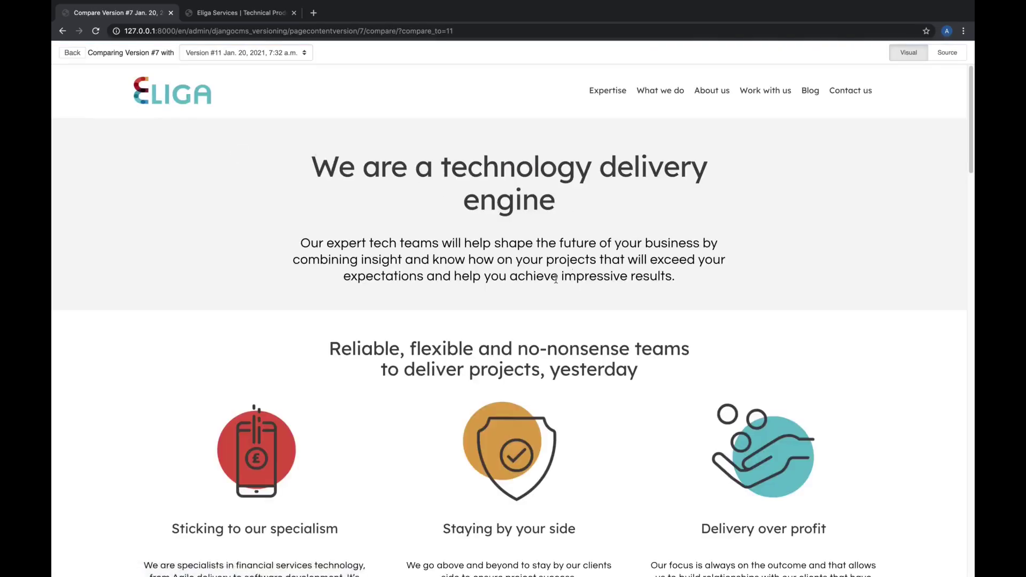
# Publish Home's draft version 4, then revert archived version 3 into new draft version 5.
pyautogui.click(76, 55)
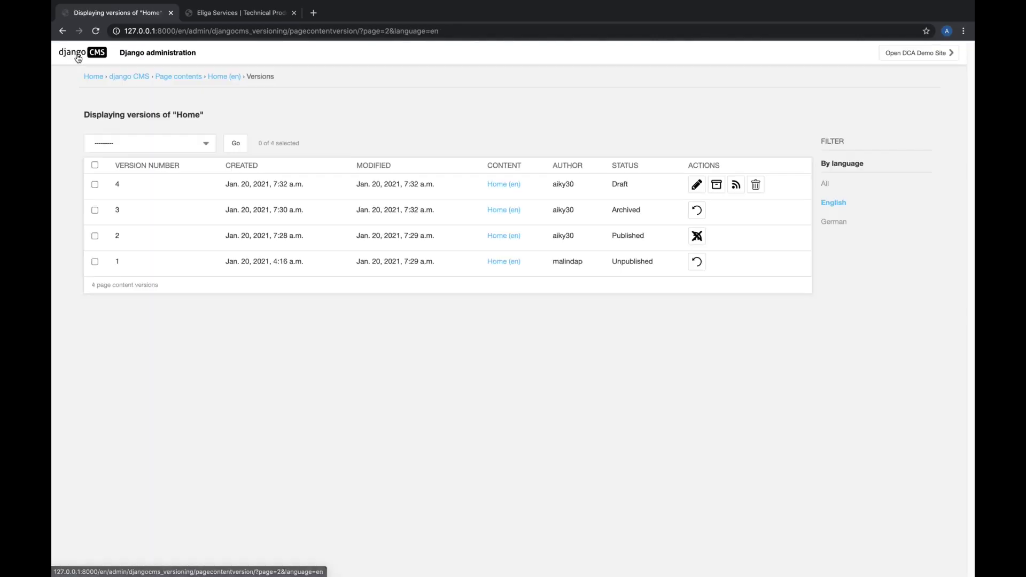
pyautogui.click(698, 185)
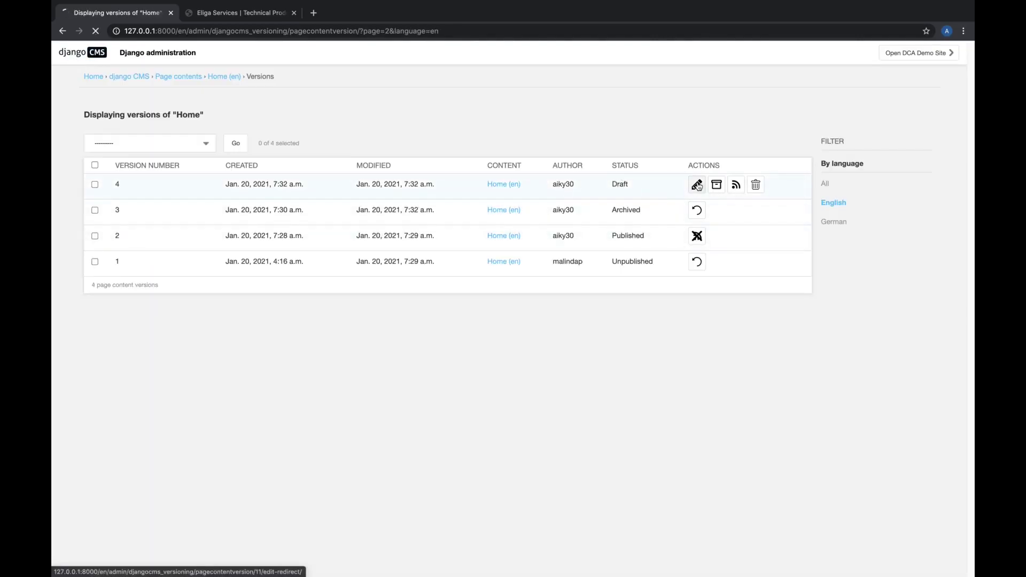
pyautogui.click(919, 54)
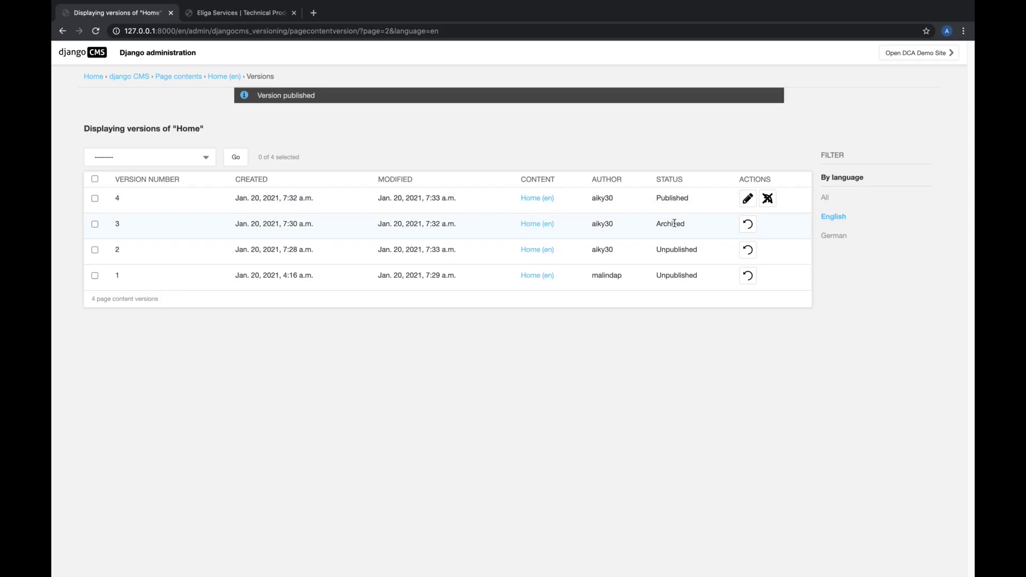
pyautogui.click(748, 228)
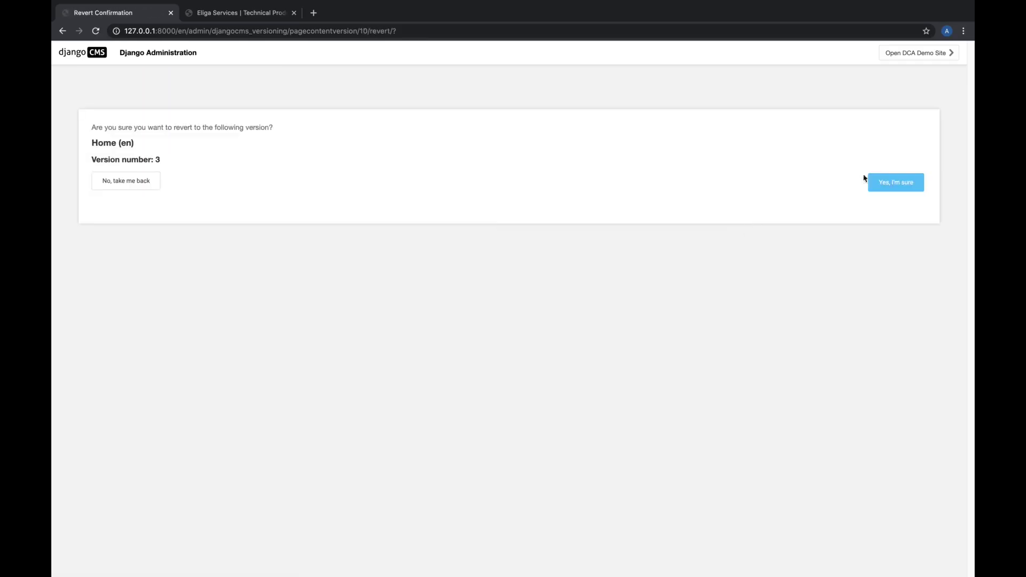
pyautogui.click(871, 182)
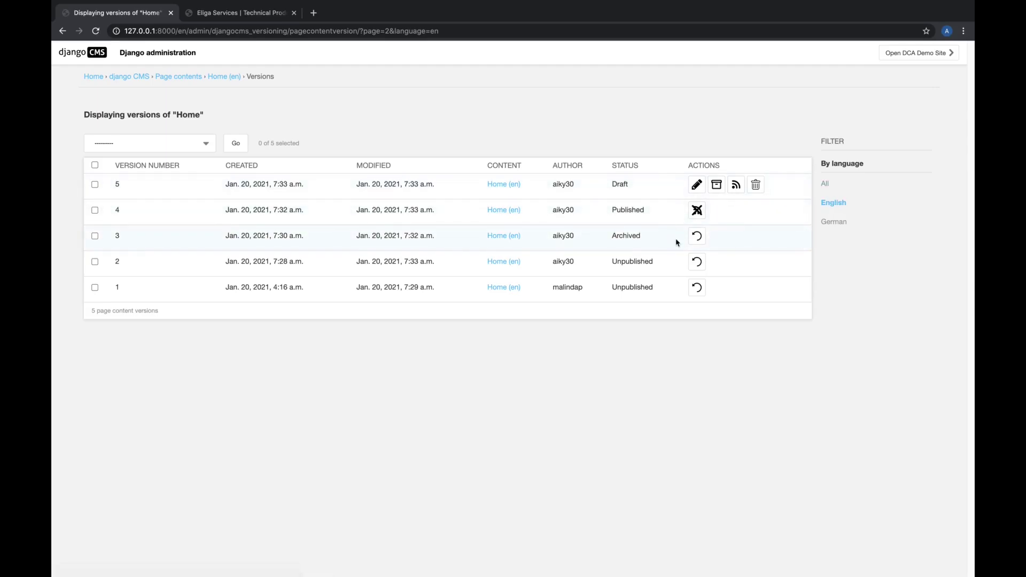
# Edit draft version 5 with the 'Different content.' hero and structure board, then reopen Manage Versions.
pyautogui.click(509, 185)
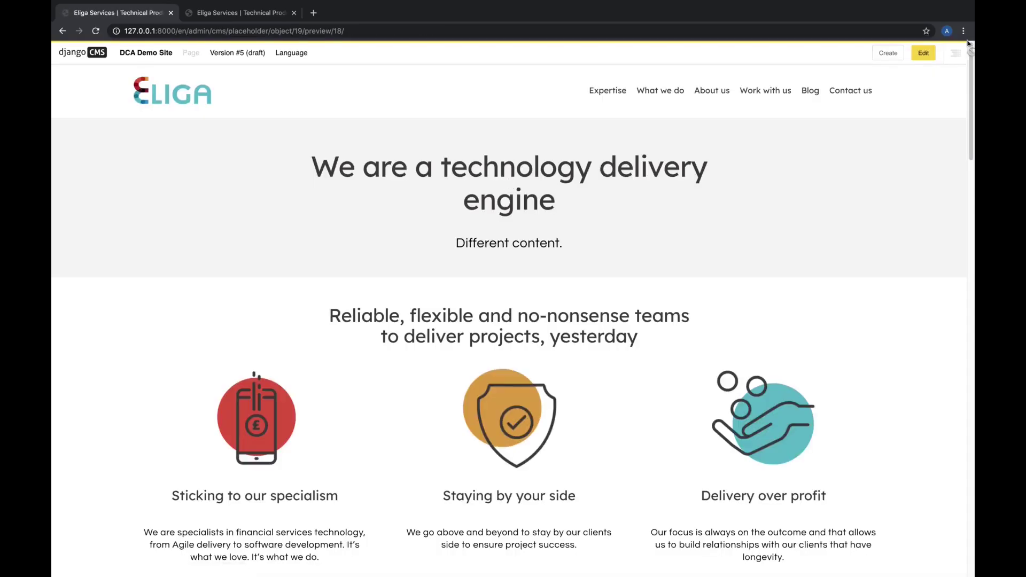
pyautogui.click(924, 53)
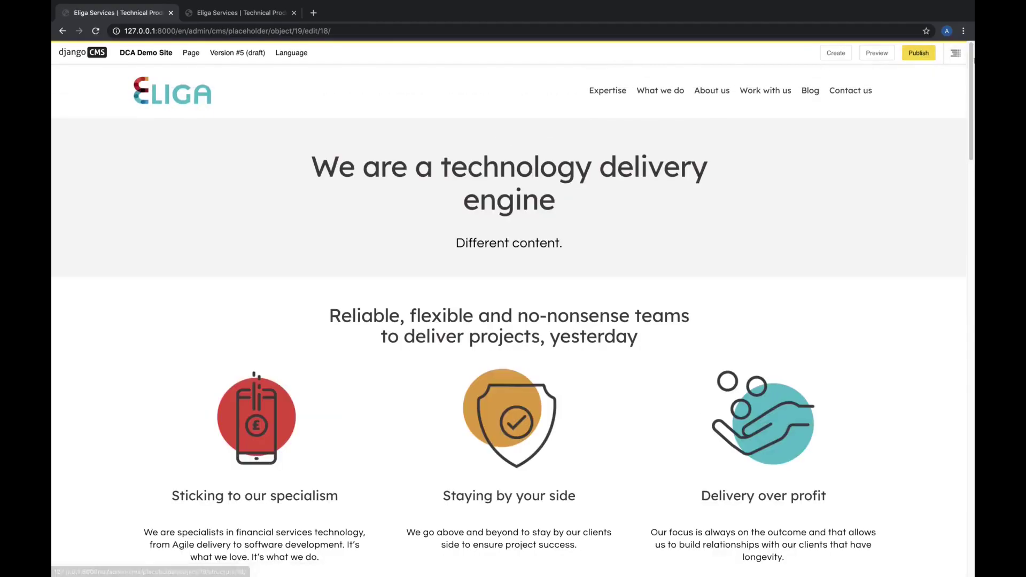
pyautogui.click(956, 54)
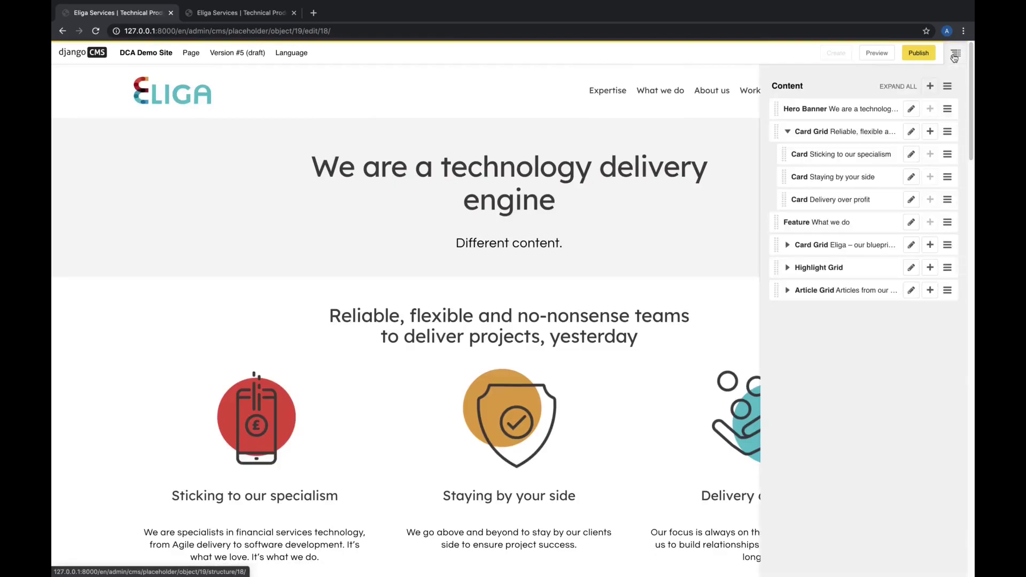
pyautogui.click(245, 53)
pyautogui.click(251, 75)
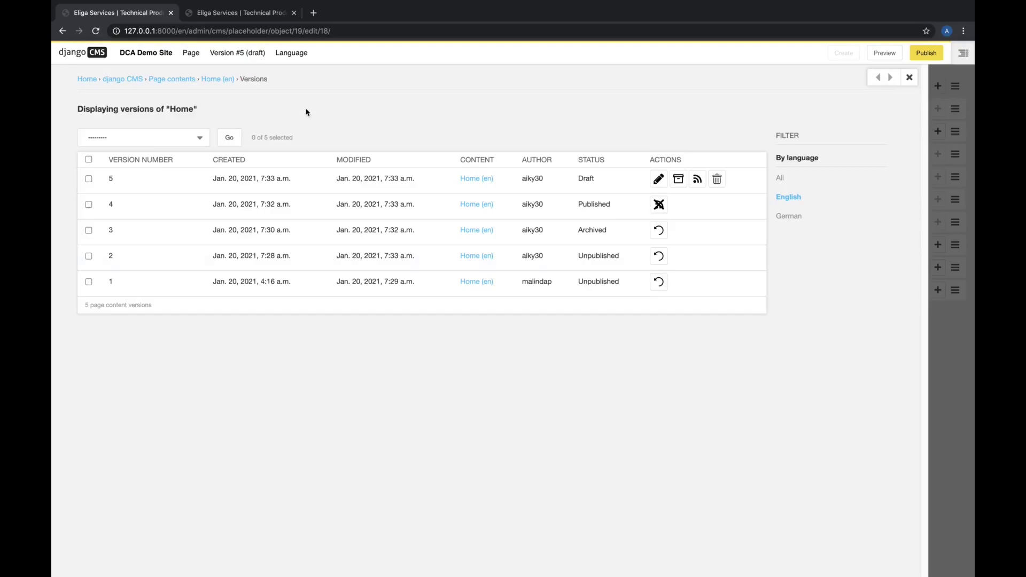